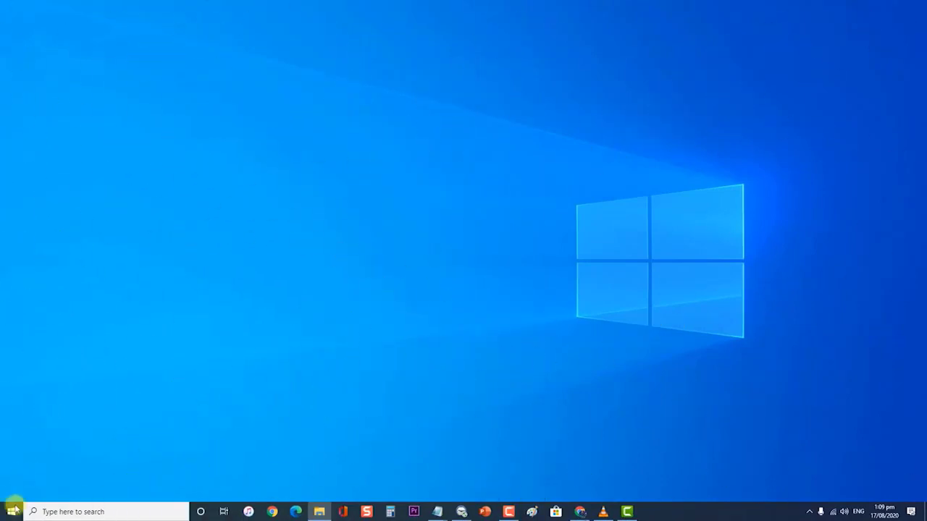
- Bring up the Start menu power options, then dismiss them without restarting
click(11, 506)
click(10, 494)
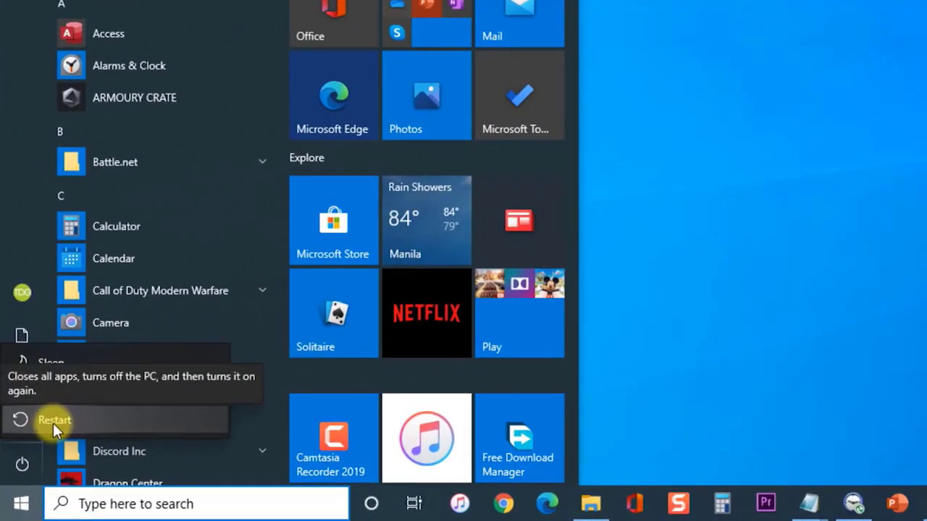
click(805, 191)
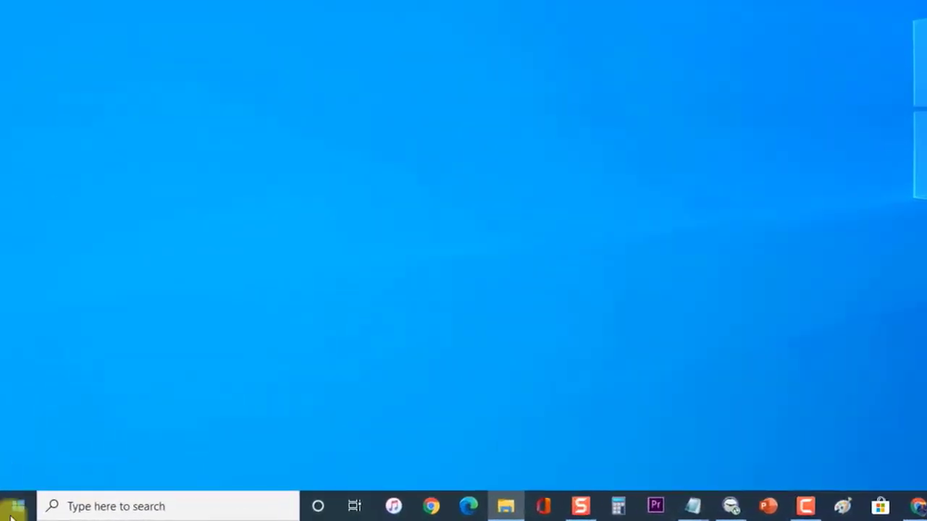
- Go to Start > Settings > Update & Security > Windows Security
click(11, 514)
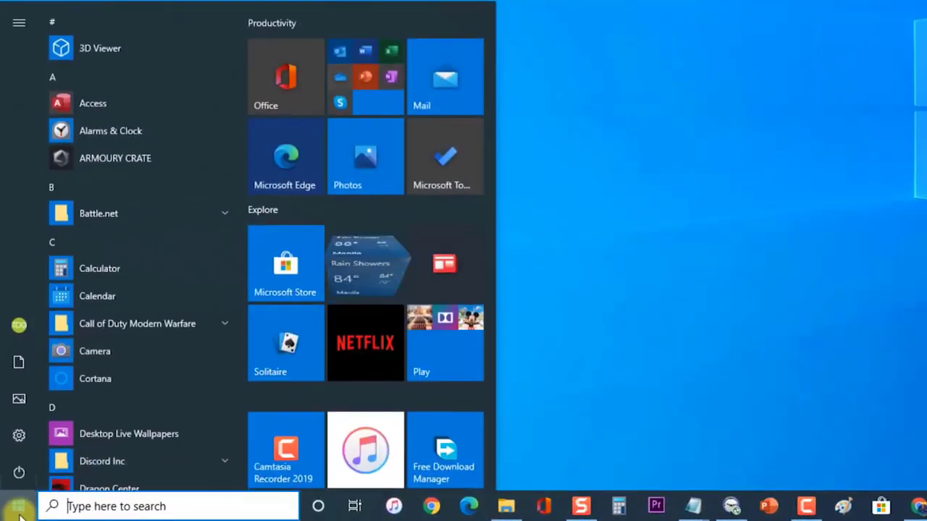
click(19, 435)
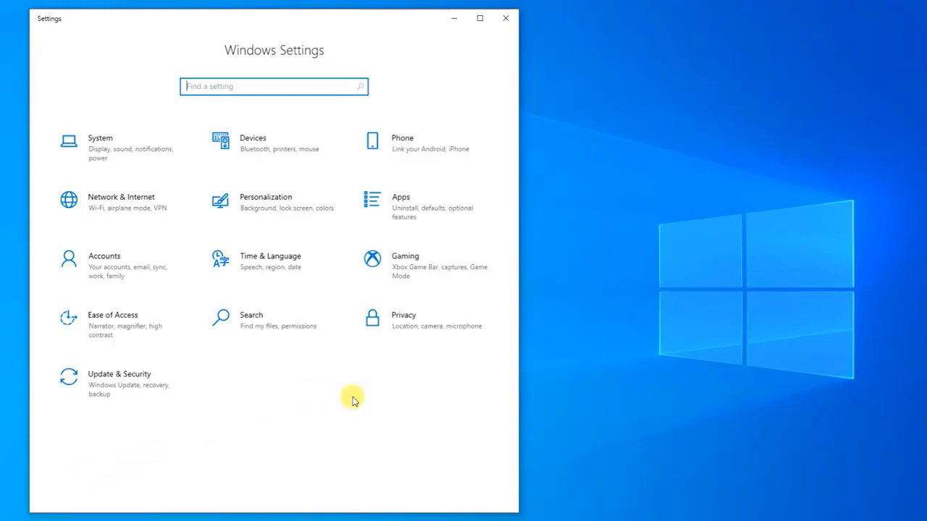
click(126, 379)
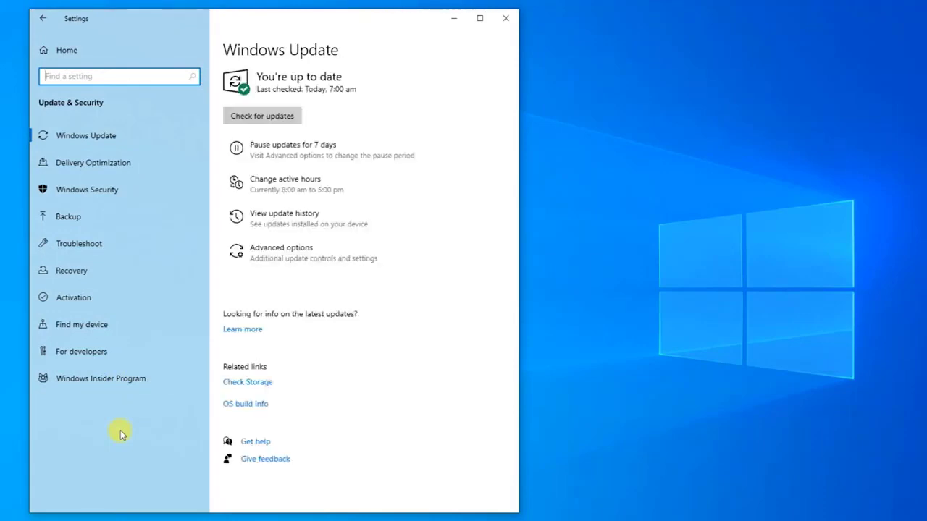
click(99, 197)
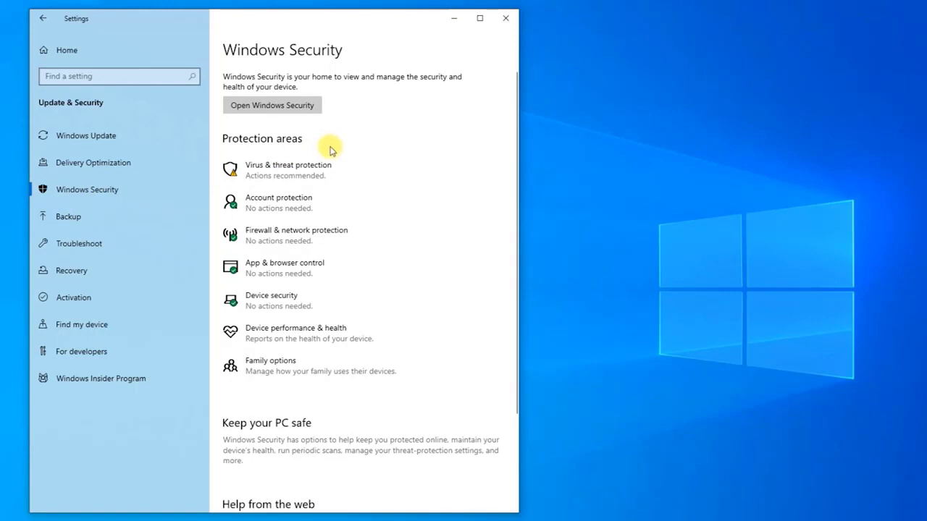
- Switch the Public network firewall off and close Windows Security
click(327, 243)
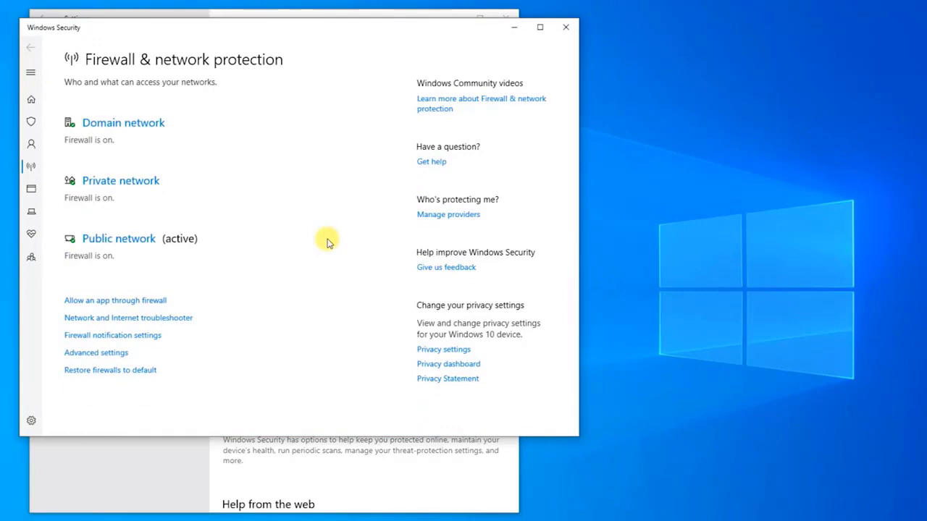
click(125, 245)
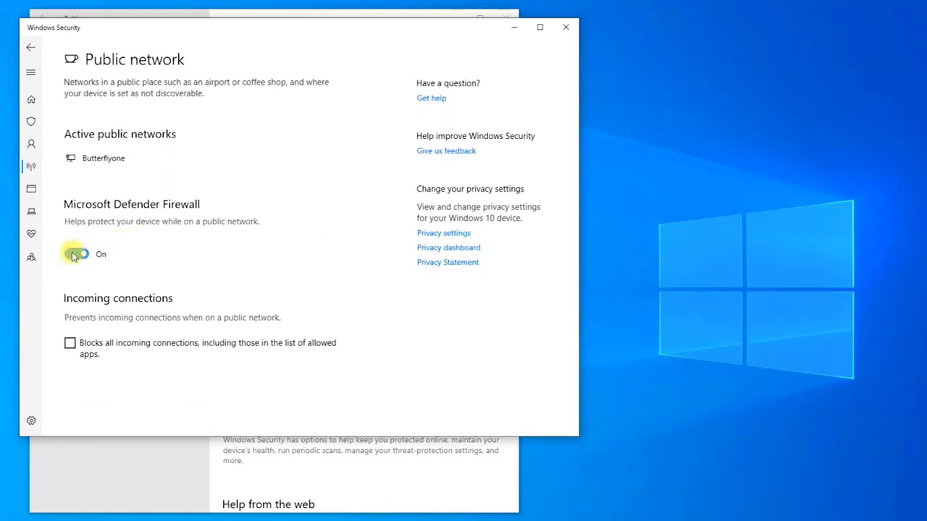
click(72, 255)
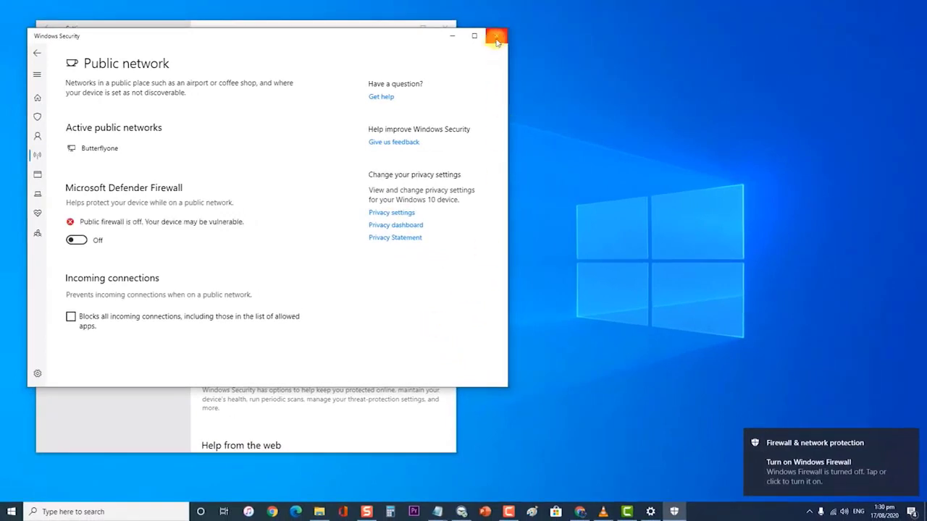
click(497, 40)
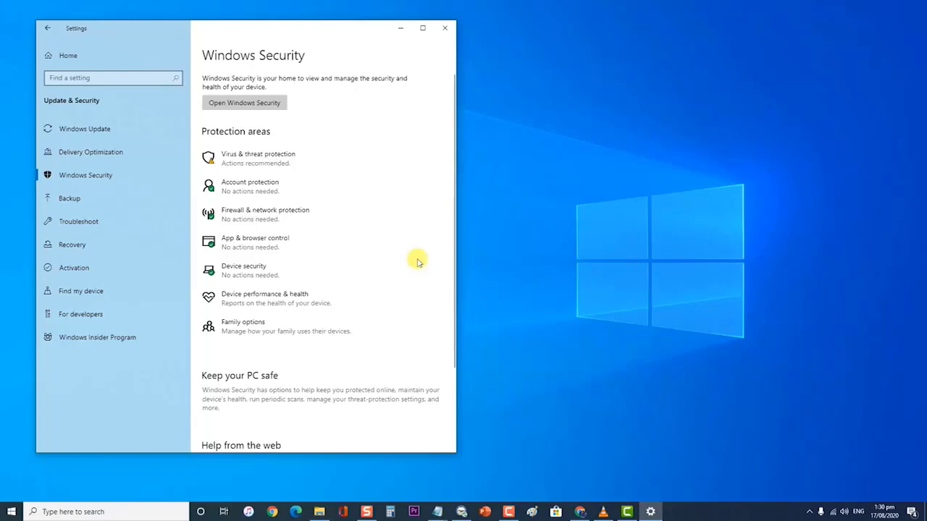
- Turn the Public network firewall back on, then close Windows Security and Settings
click(217, 211)
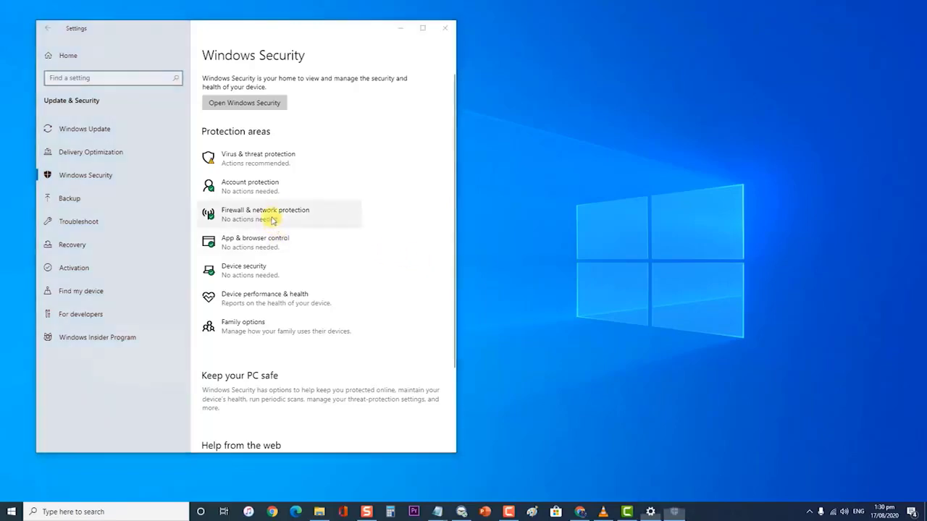
click(116, 294)
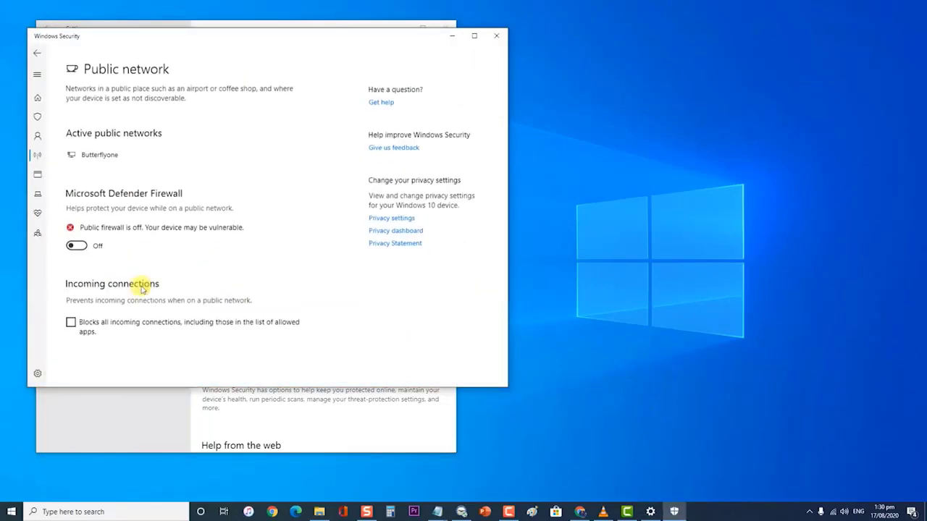
click(77, 241)
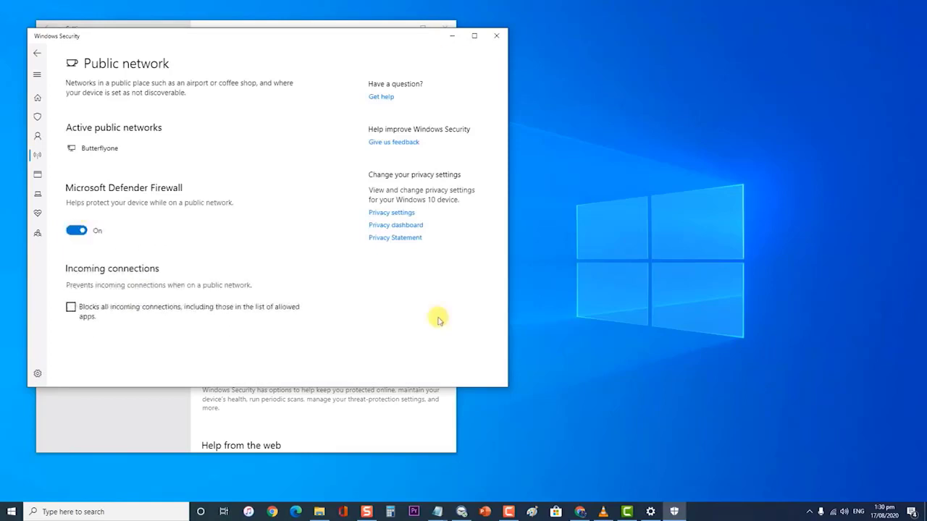
click(496, 35)
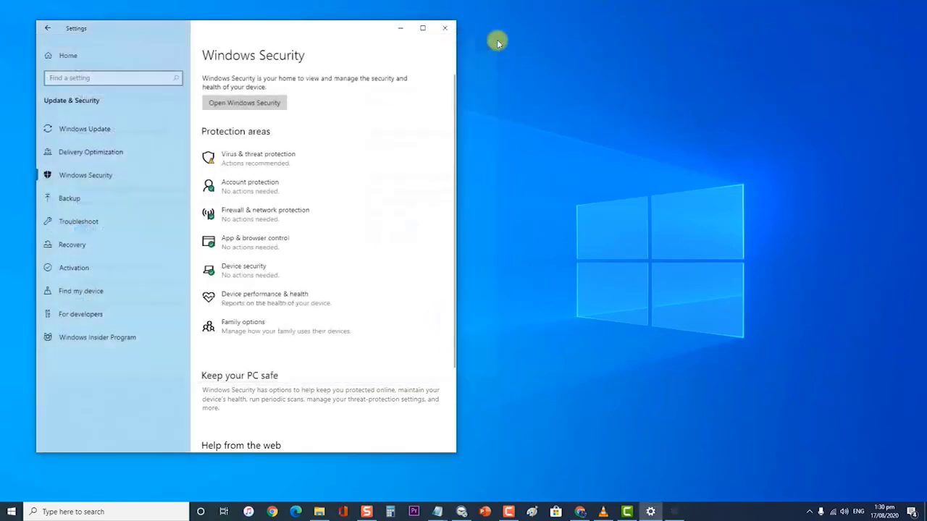
click(446, 29)
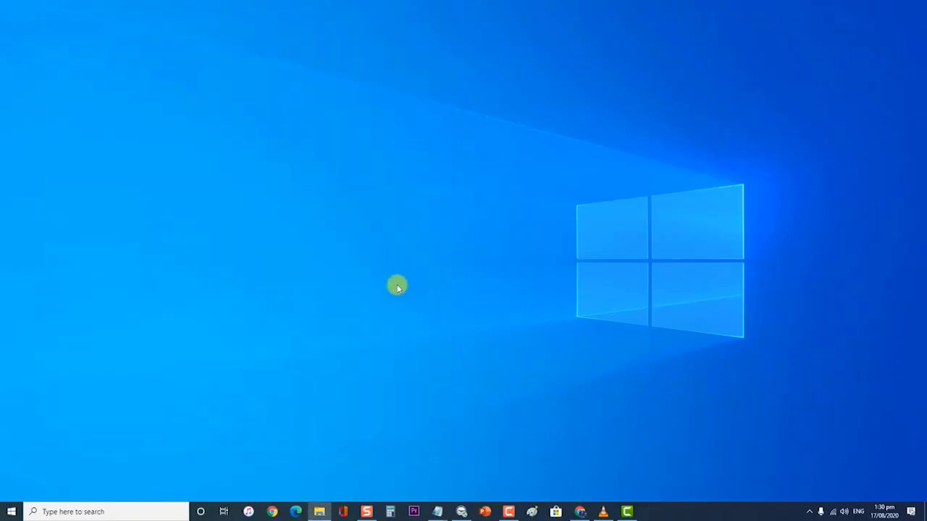
- Search 'firewall' and open Firewall & network protection from the results
click(92, 509)
text(fir)
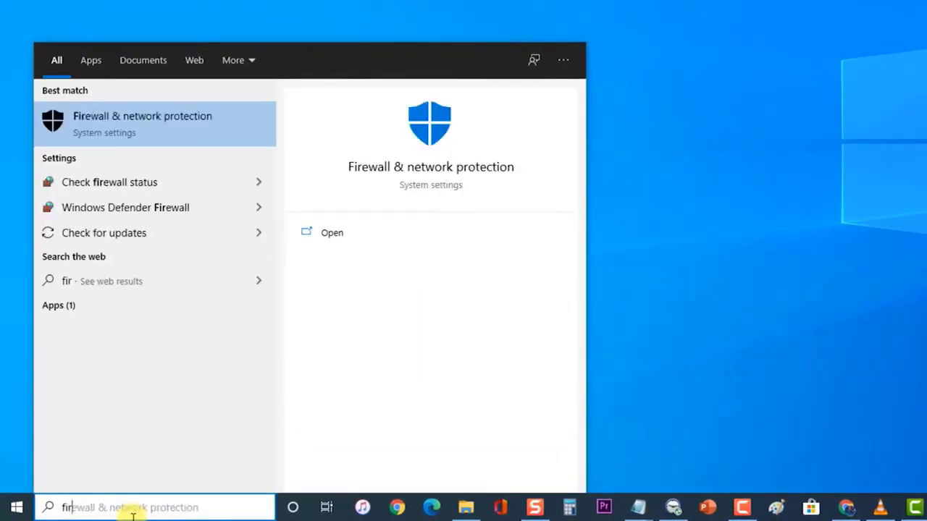
text(ewall)
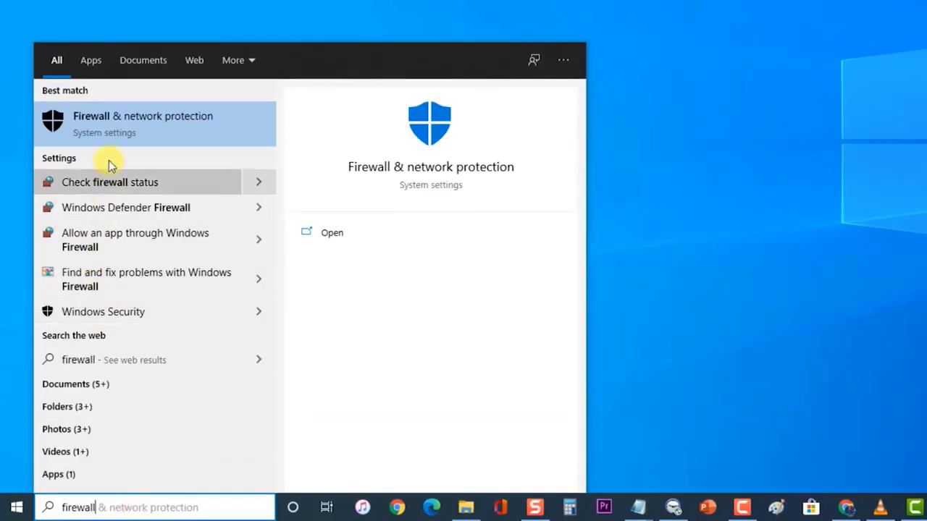
click(144, 113)
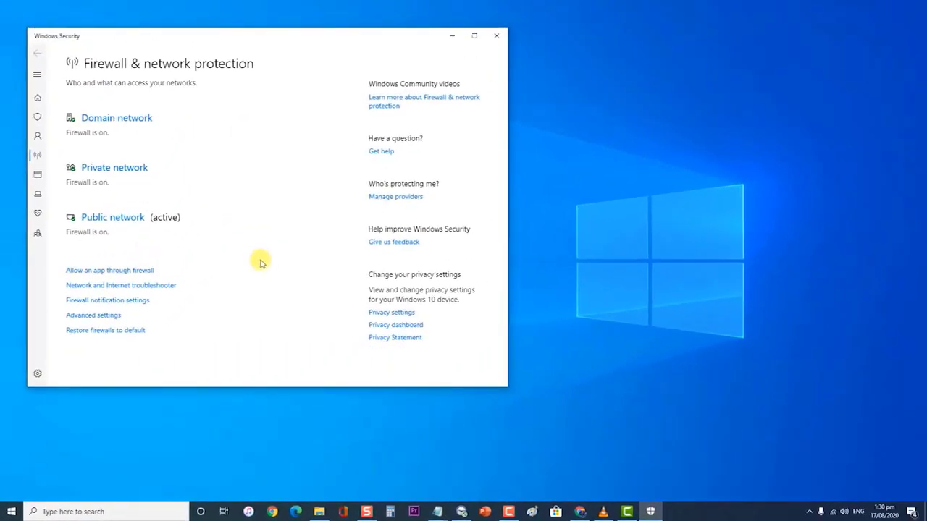
- Open 'Allow an app through firewall', unlock it with Change settings, and scroll the list
click(136, 271)
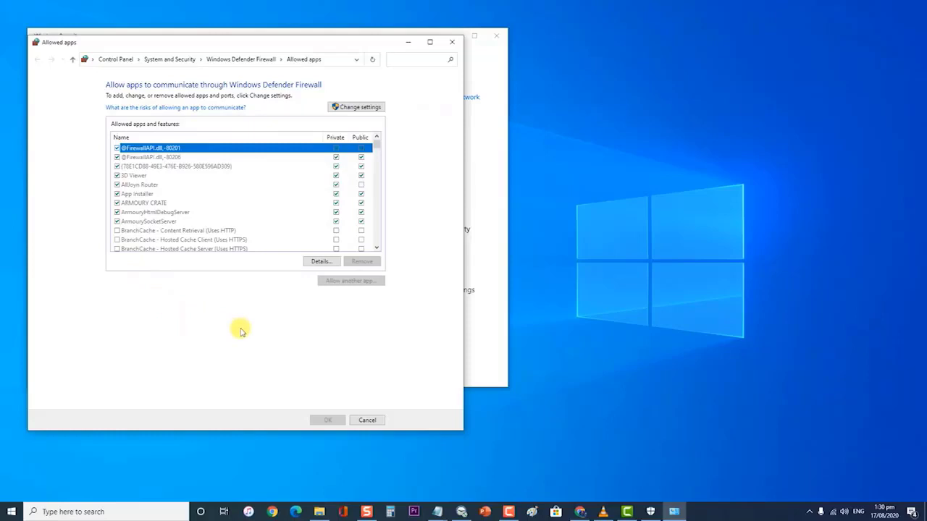
click(360, 107)
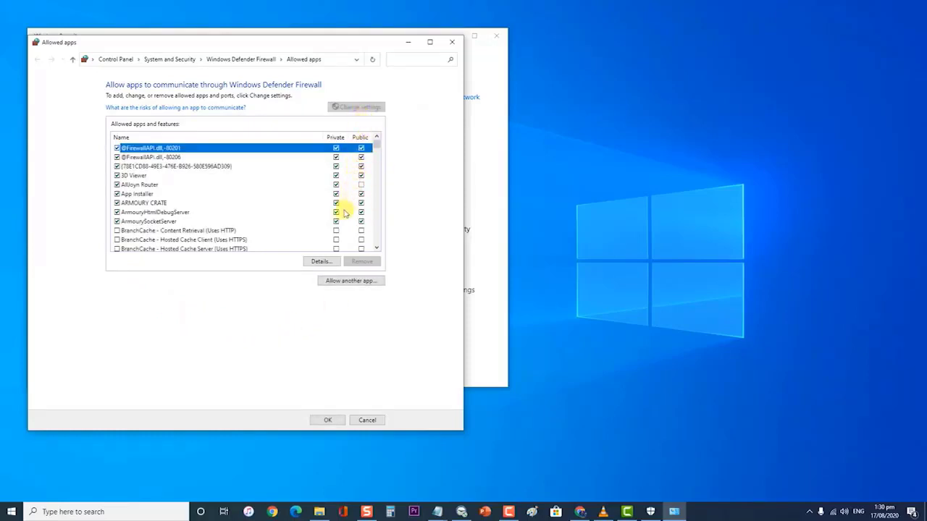
scroll(269, 206, down, 7)
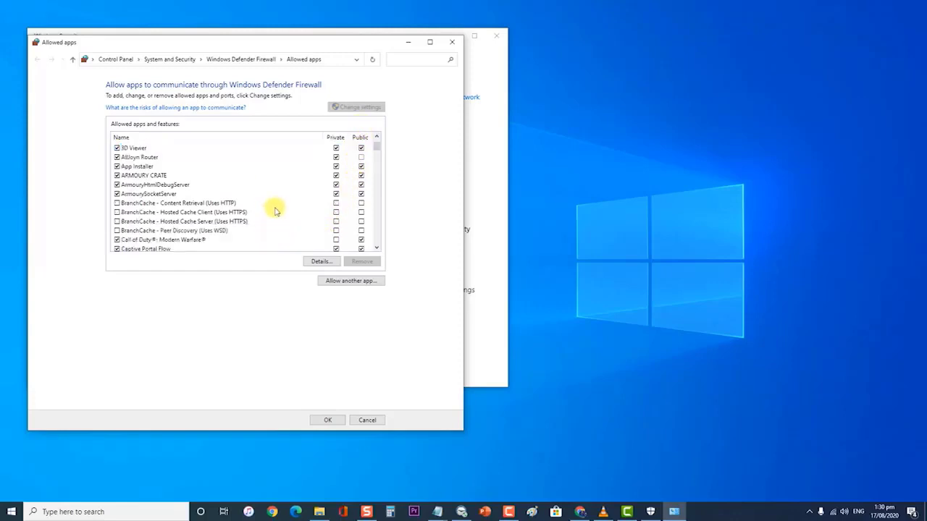
scroll(276, 220, down, 1)
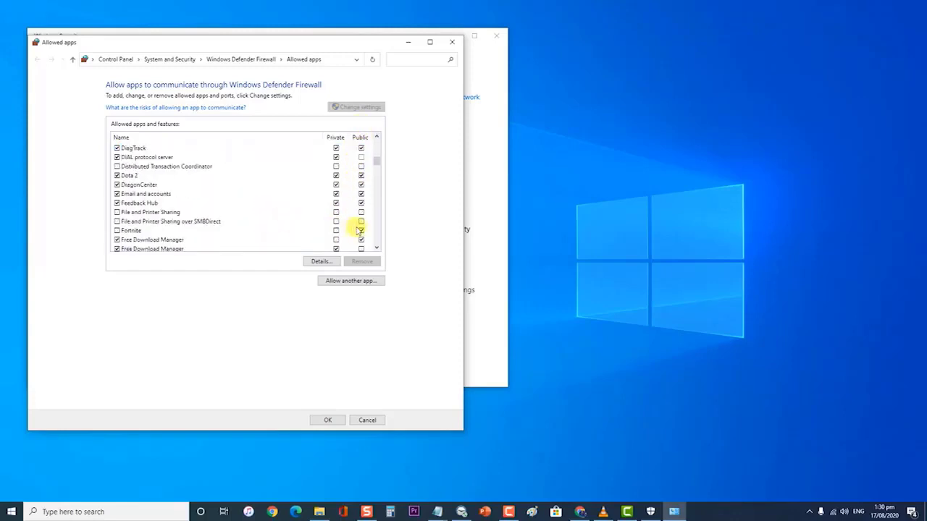
scroll(359, 230, down, 13)
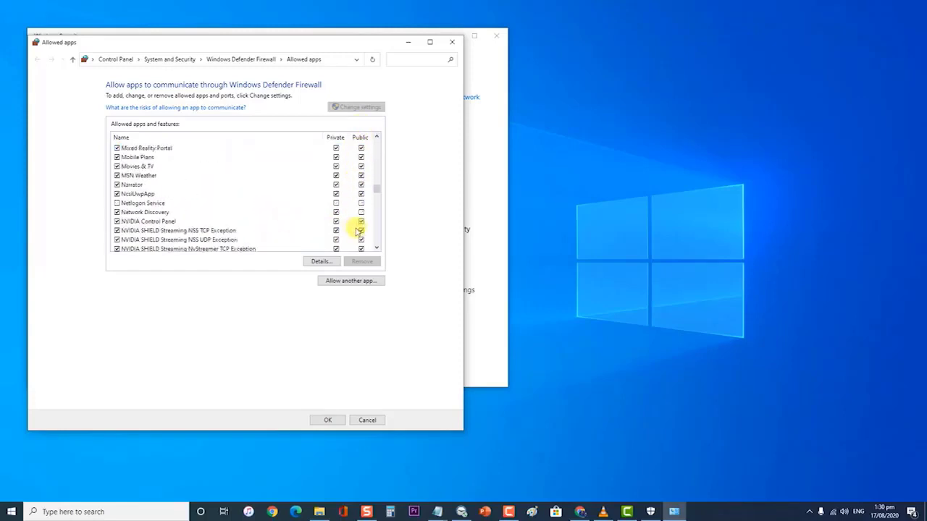
scroll(359, 230, down, 15)
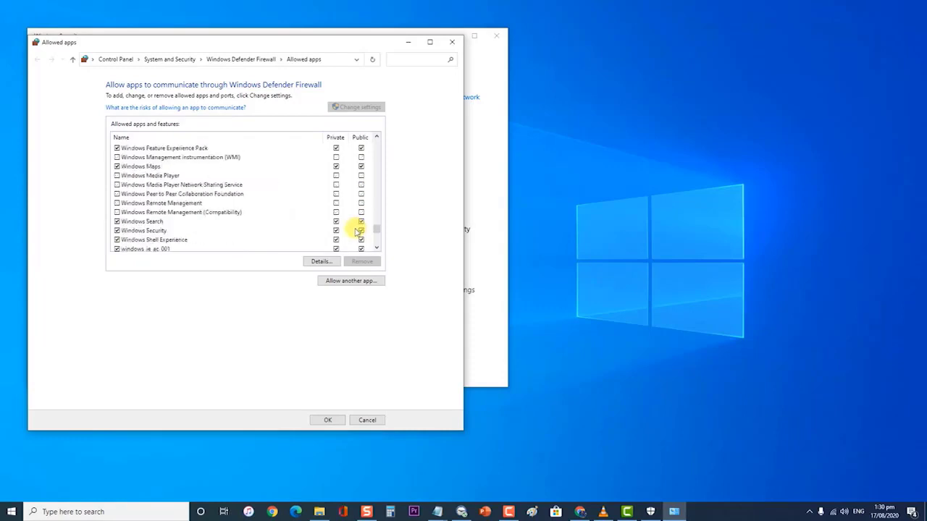
scroll(359, 230, down, 6)
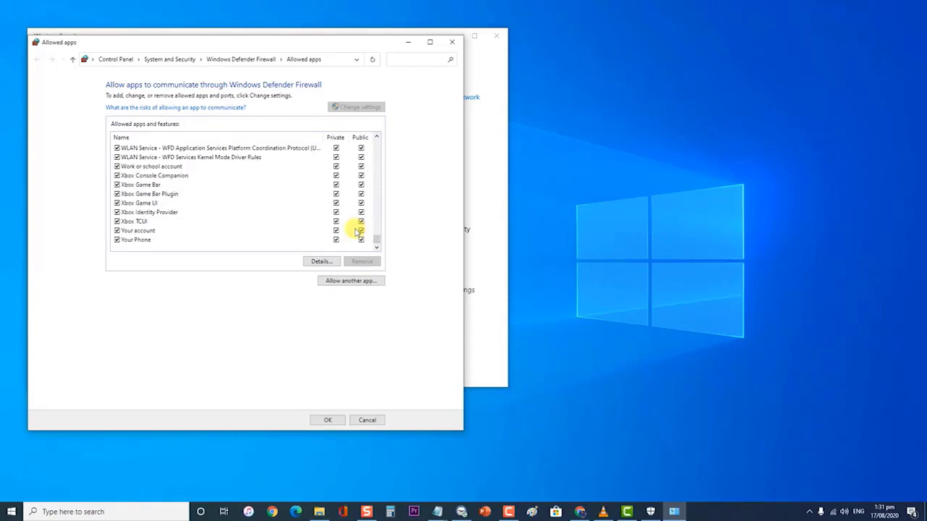
- Add vlc from Program Files (x86)\VideoLAN\VLC as another allowed app
click(354, 283)
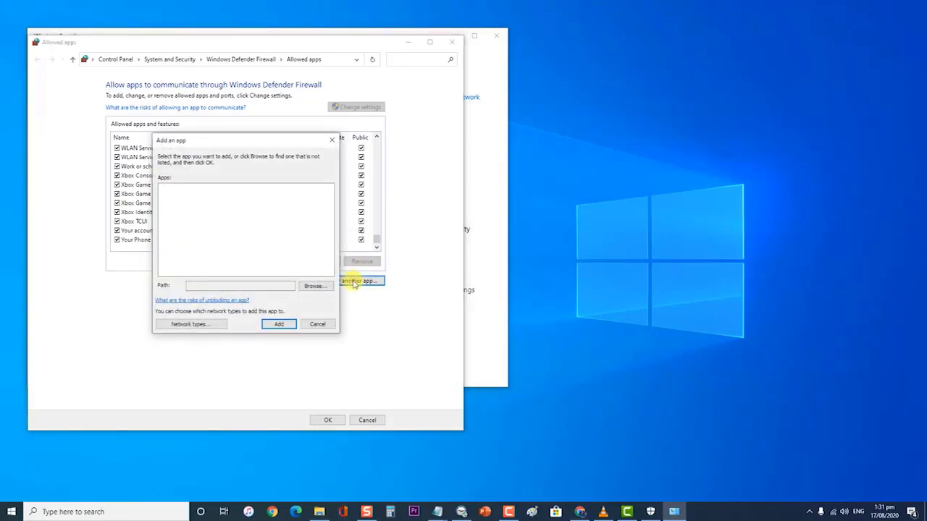
click(314, 286)
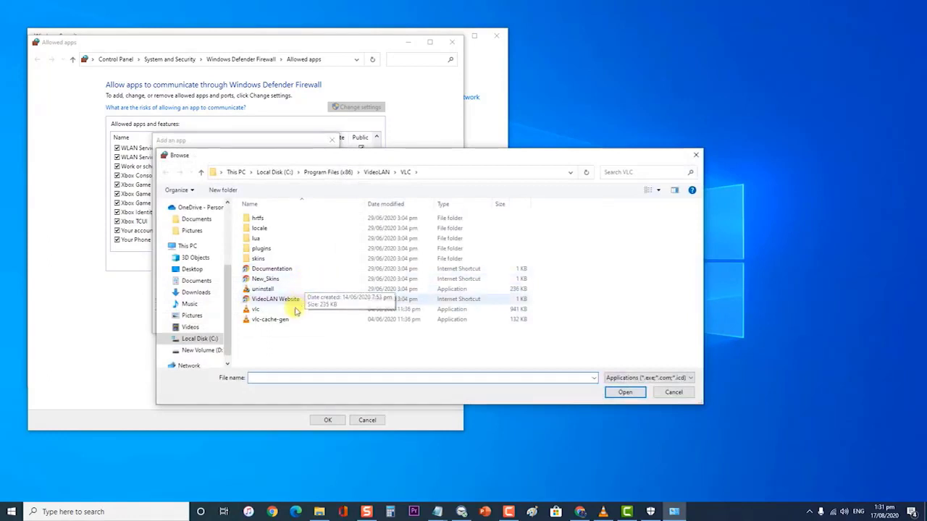
click(295, 310)
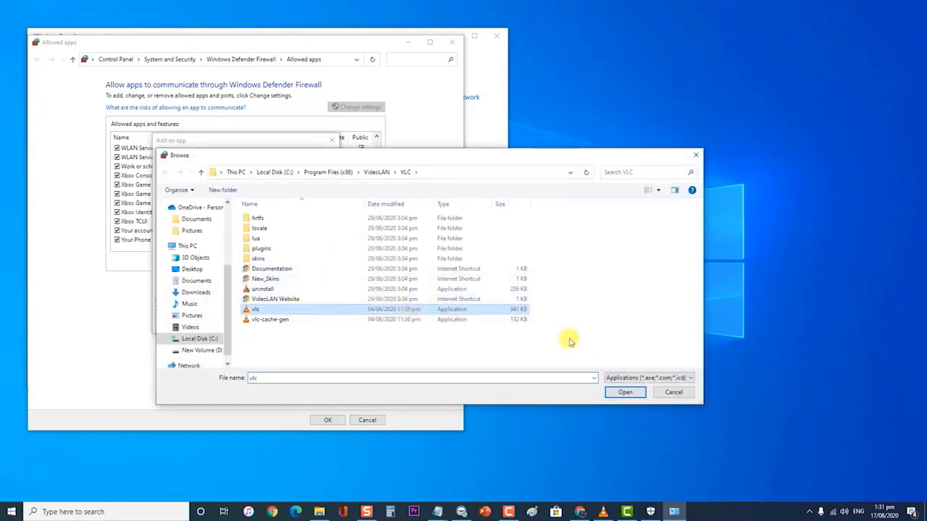
click(622, 393)
click(281, 325)
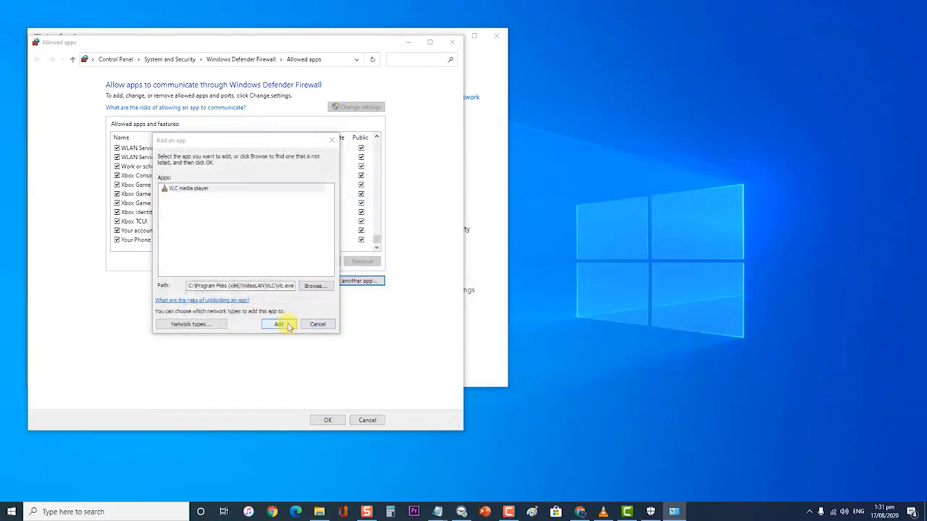
- Dismiss the error and Add an app dialog, then tick Private for VLC media player
click(528, 289)
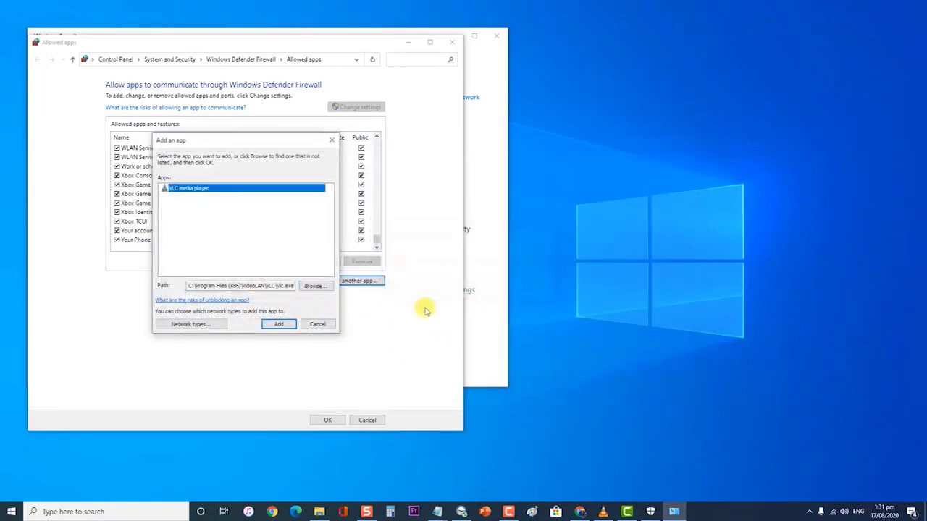
click(318, 324)
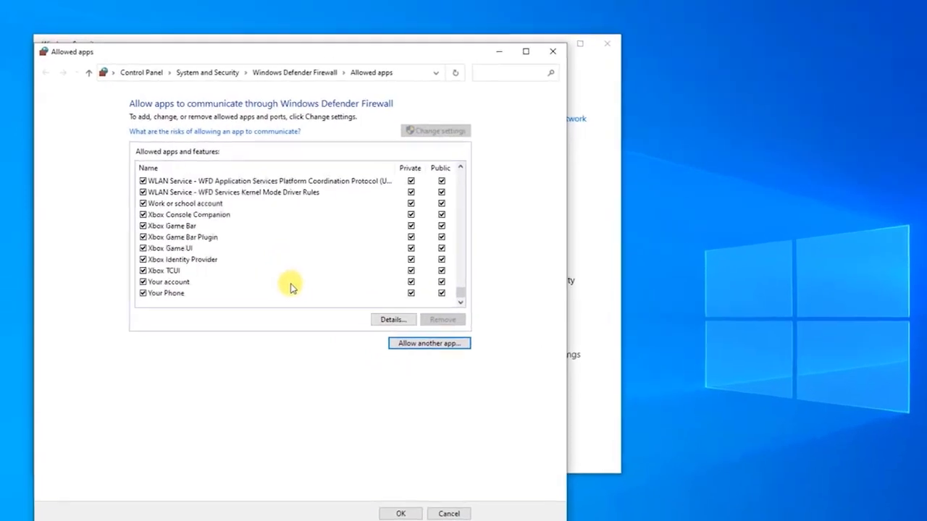
scroll(240, 232, up, 2)
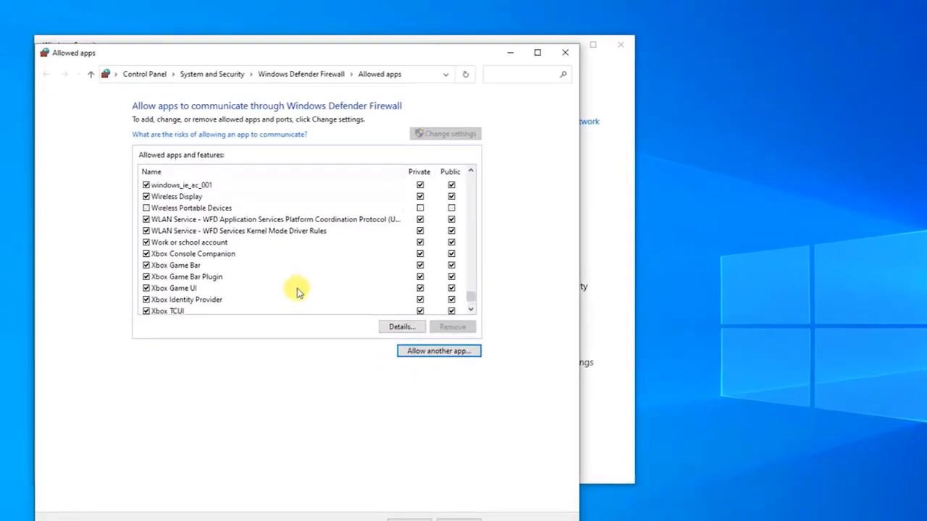
scroll(298, 288, up, 10)
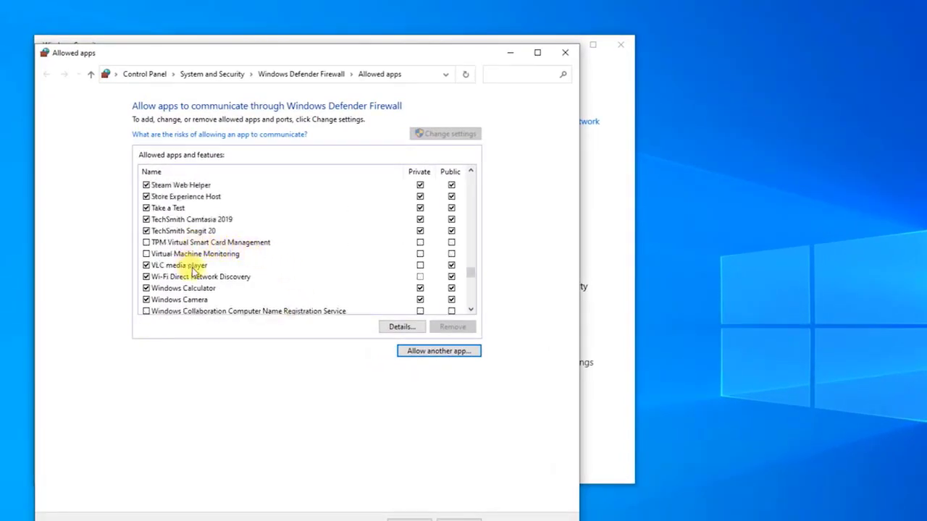
click(420, 266)
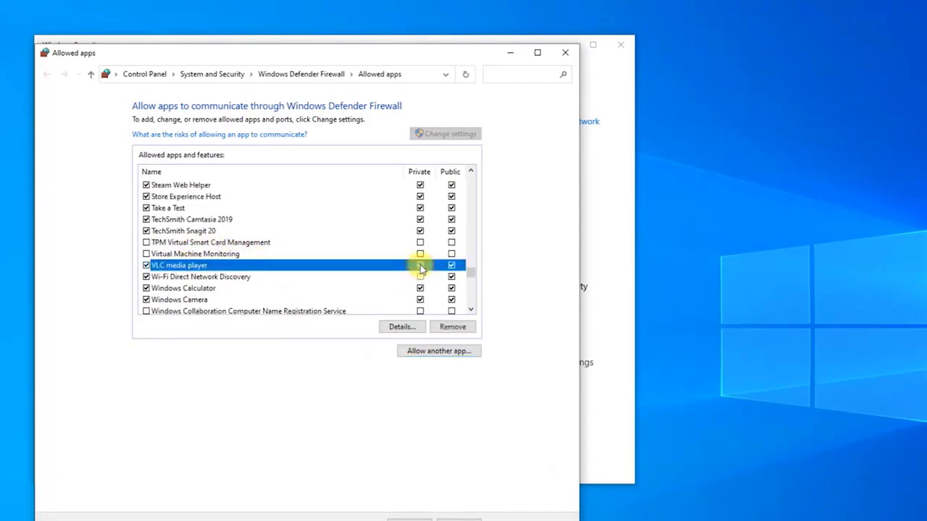
click(420, 267)
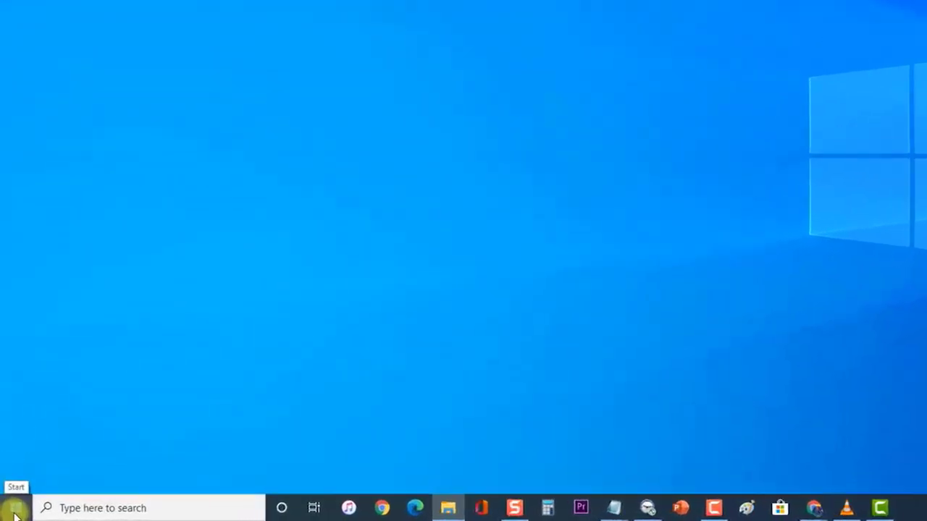
- Go to Settings > Update & Security > Windows Security > Virus & threat protection
click(14, 510)
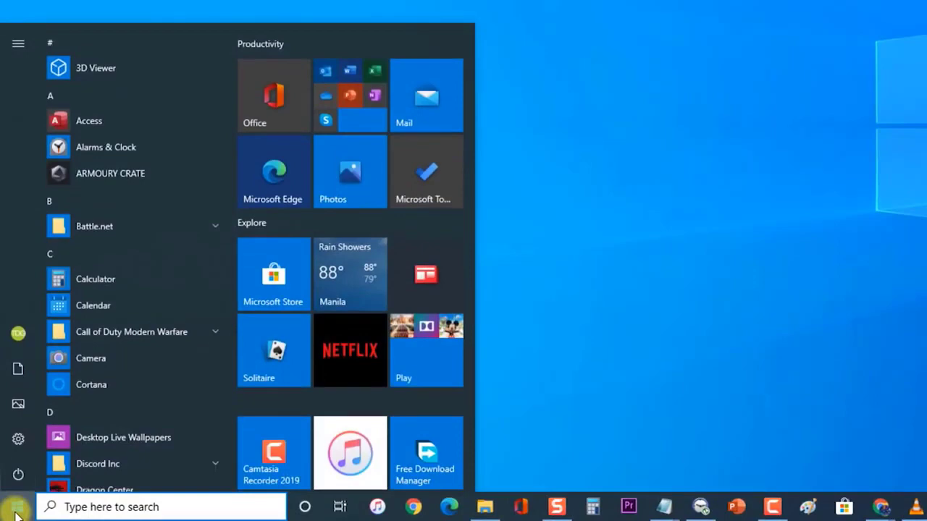
click(24, 440)
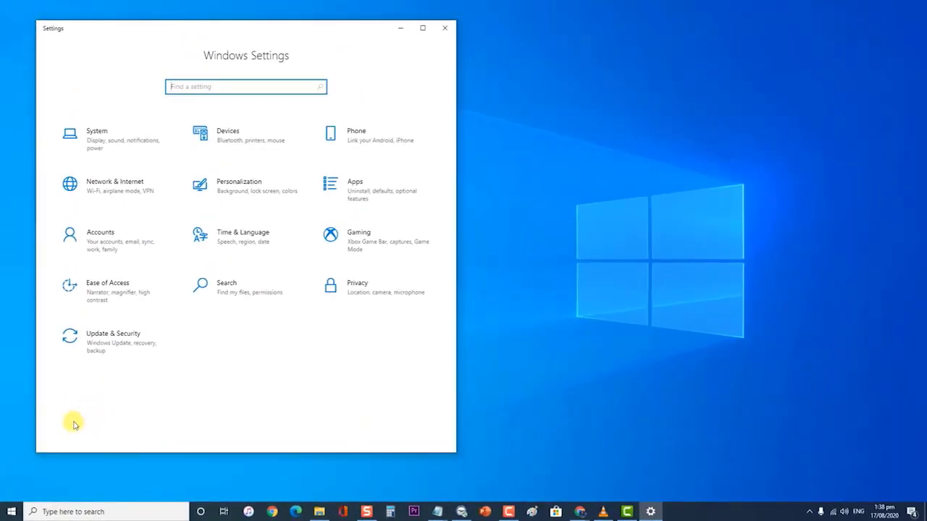
click(114, 354)
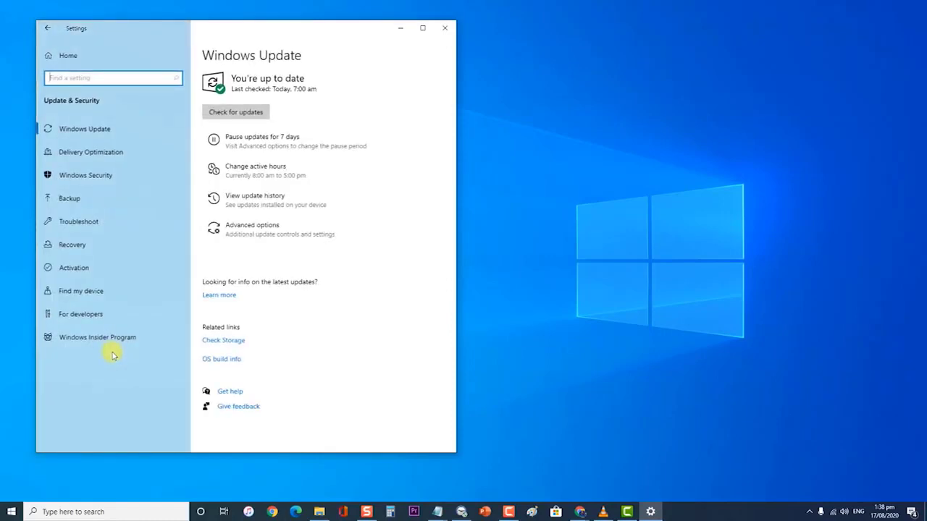
click(102, 176)
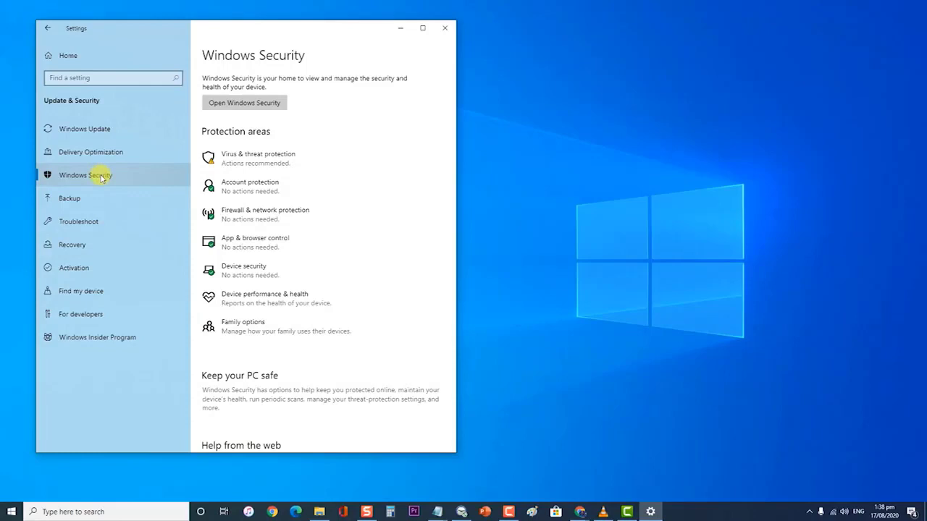
click(250, 159)
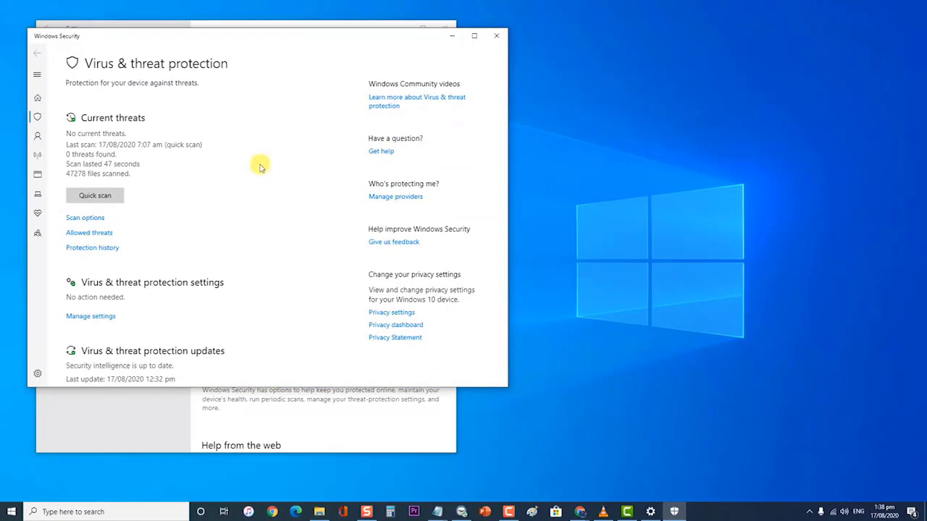
- Turn Real-time protection off, confirm the prompt, and close Windows Security and Settings
click(92, 316)
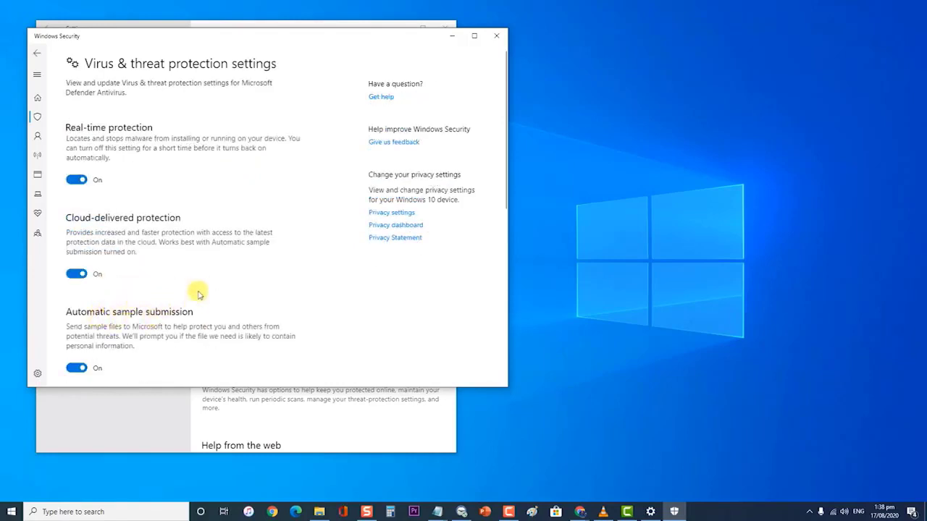
click(77, 181)
click(422, 312)
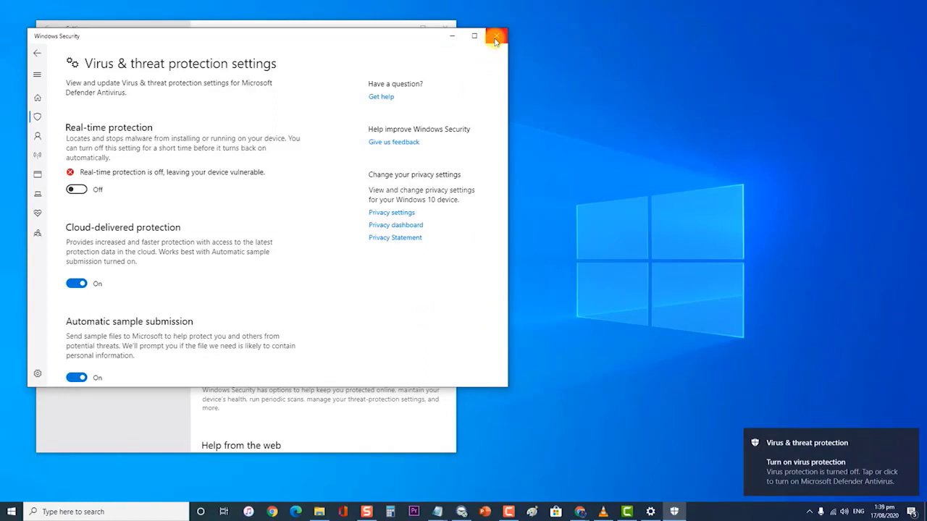
click(496, 37)
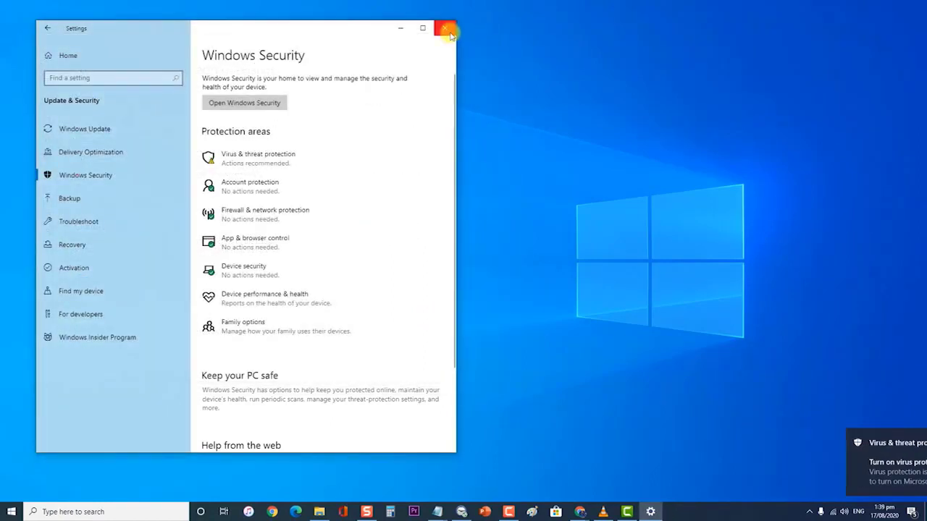
click(449, 30)
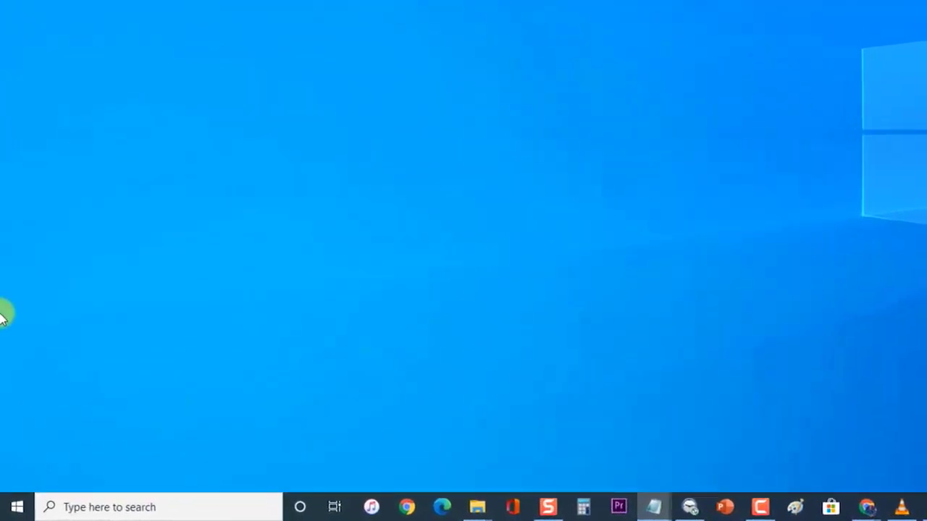
- Run appwiz.cpl from the Start right-click Run dialog to open Programs and Features
right_click(16, 507)
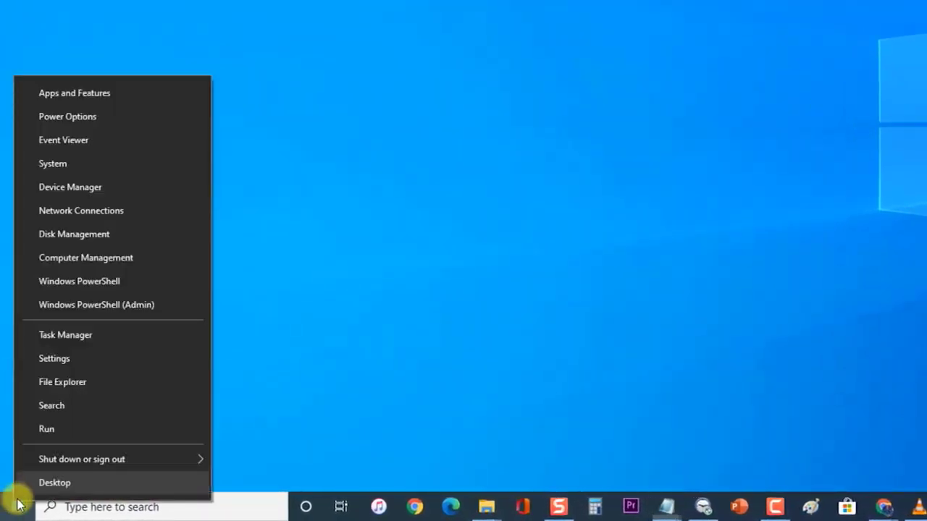
click(67, 435)
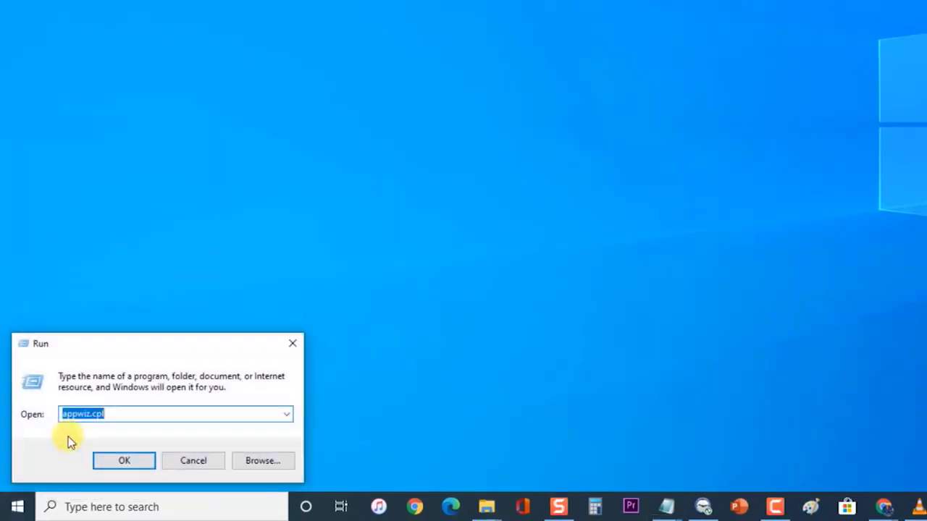
click(133, 418)
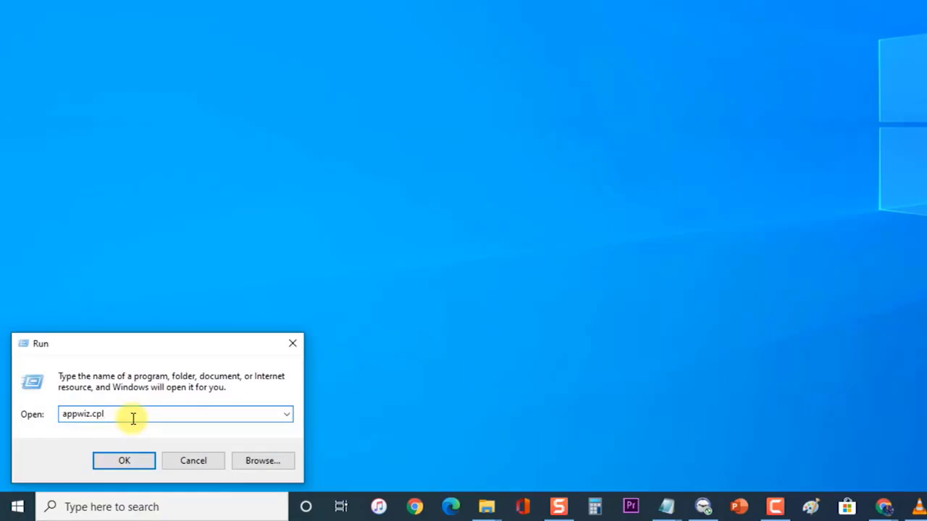
click(125, 460)
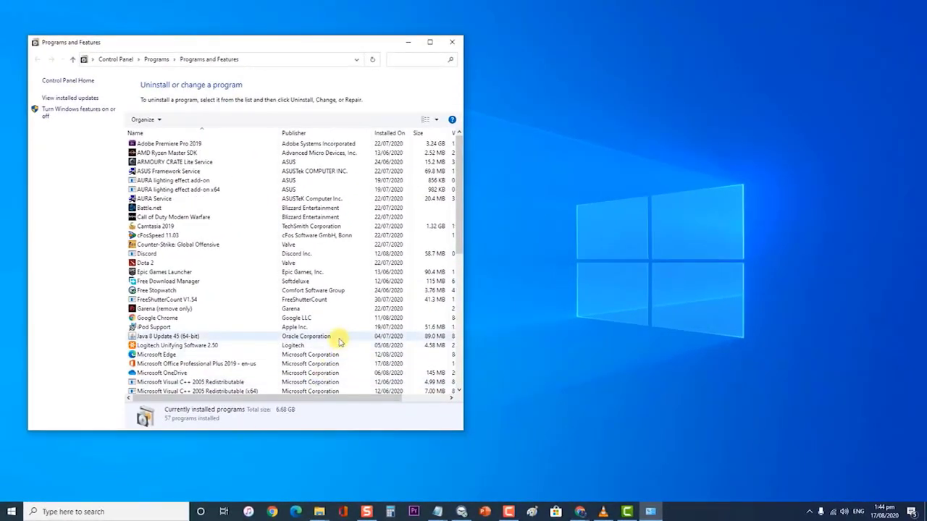
- Locate VLC media player, bring up its Uninstall/Change option, then close Programs and Features
scroll(347, 336, down, 10)
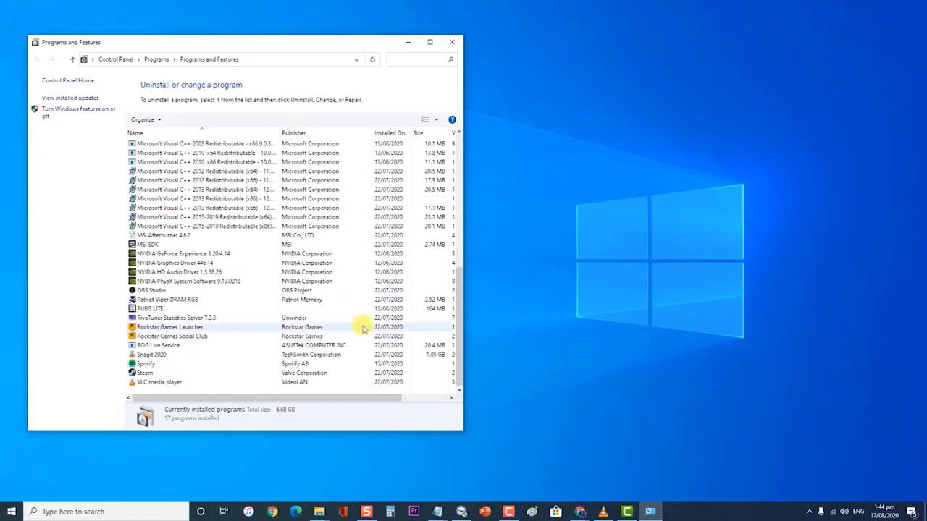
click(168, 385)
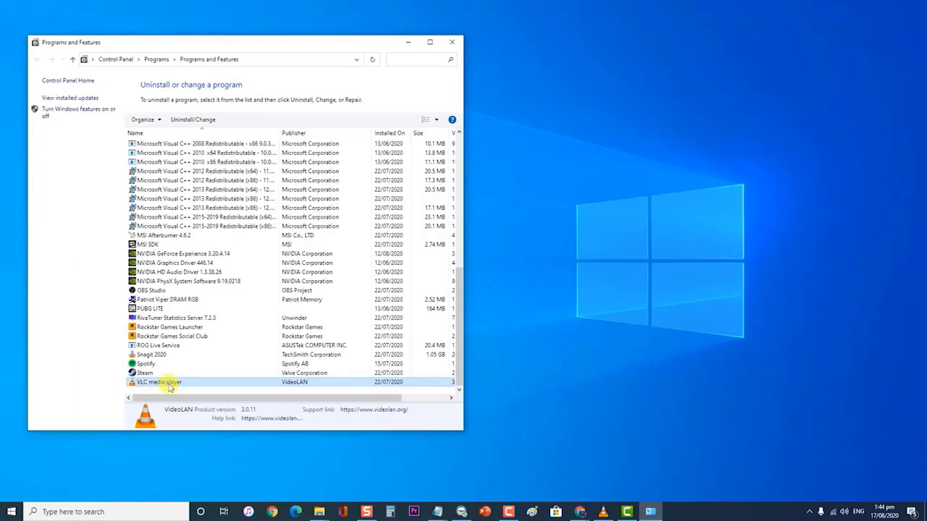
right_click(168, 387)
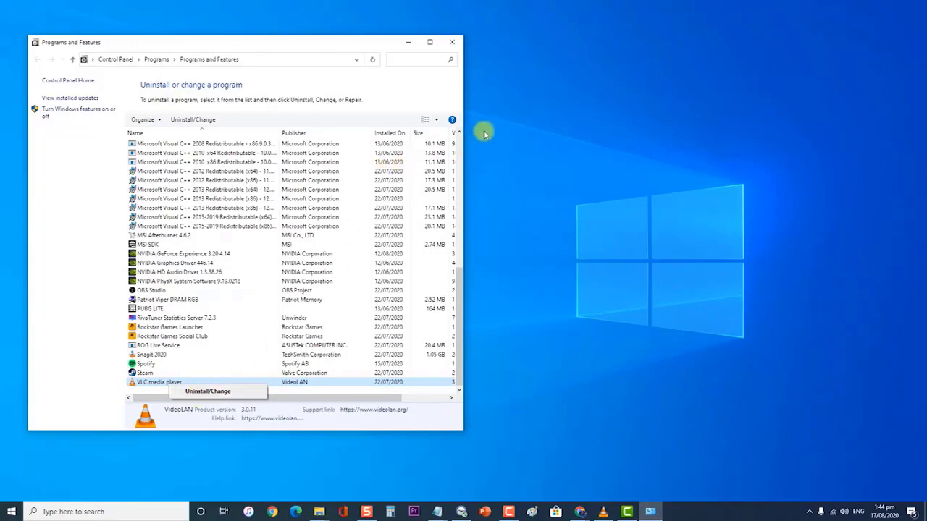
click(453, 44)
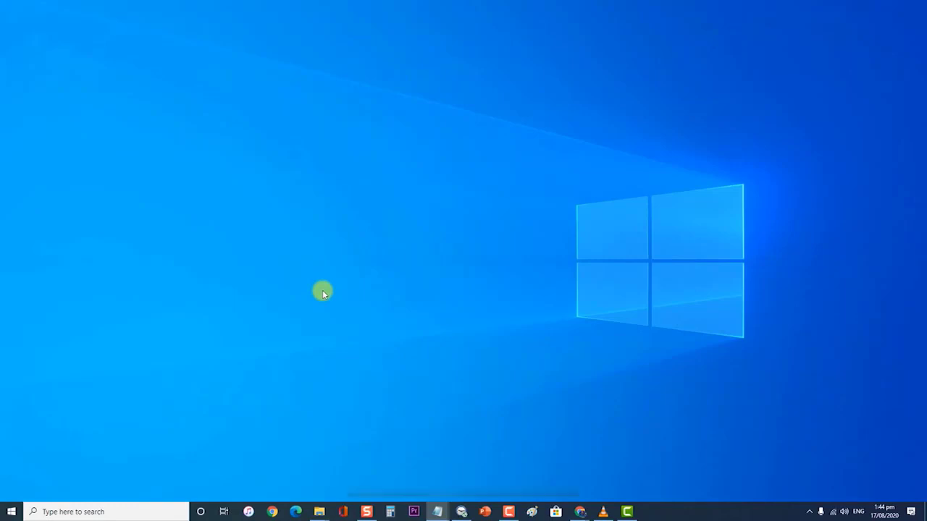
- Restore and maximise Chrome on the videolan.org VLC 3.0.11 download page, then close it
mouse_move(580, 506)
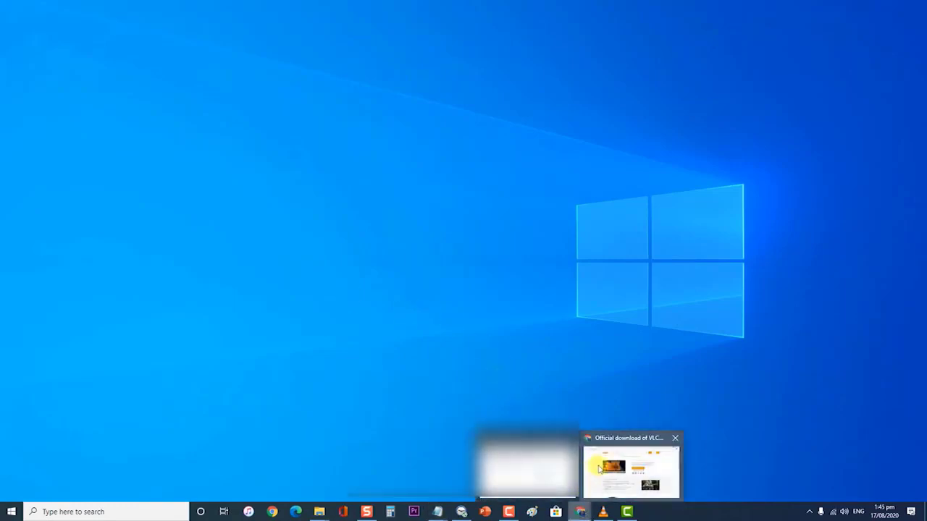
click(599, 469)
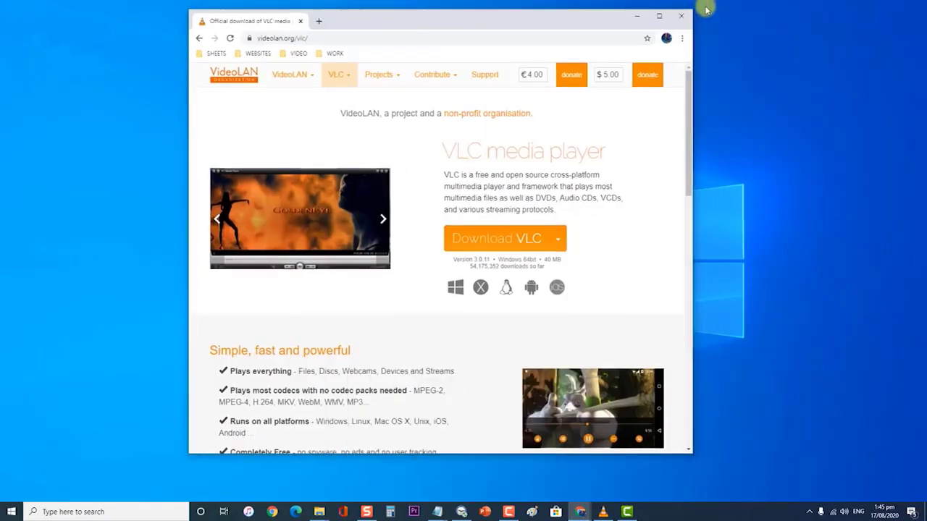
click(658, 15)
click(187, 25)
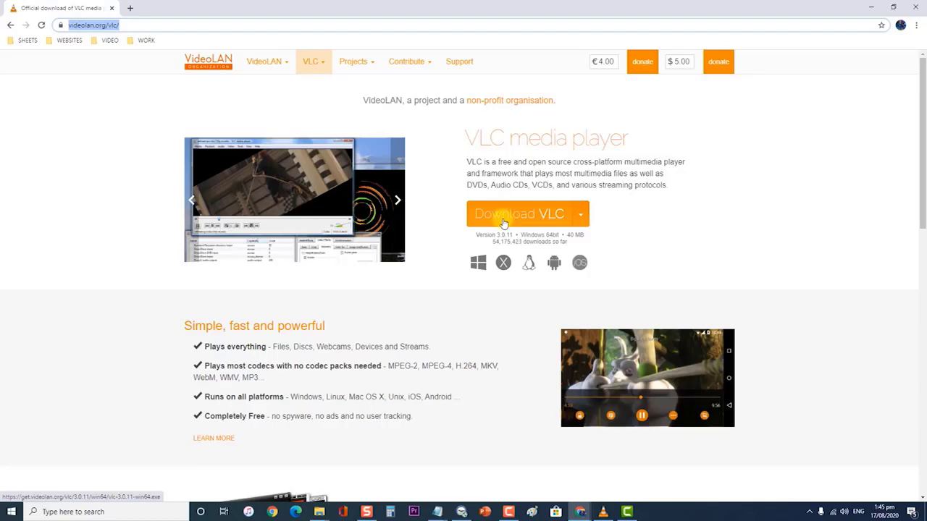
click(910, 10)
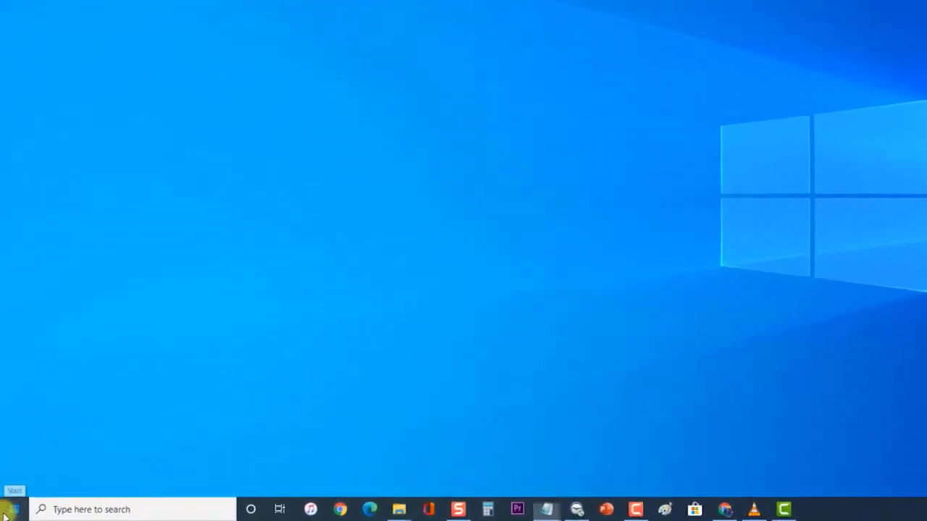
- Restart Windows 10 from the Start menu's power options
click(5, 514)
click(15, 482)
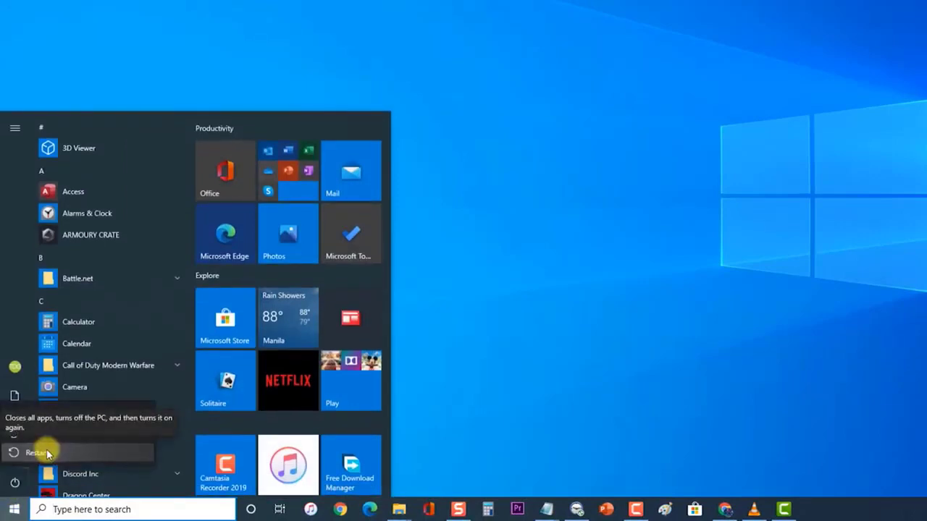
click(587, 317)
click(587, 319)
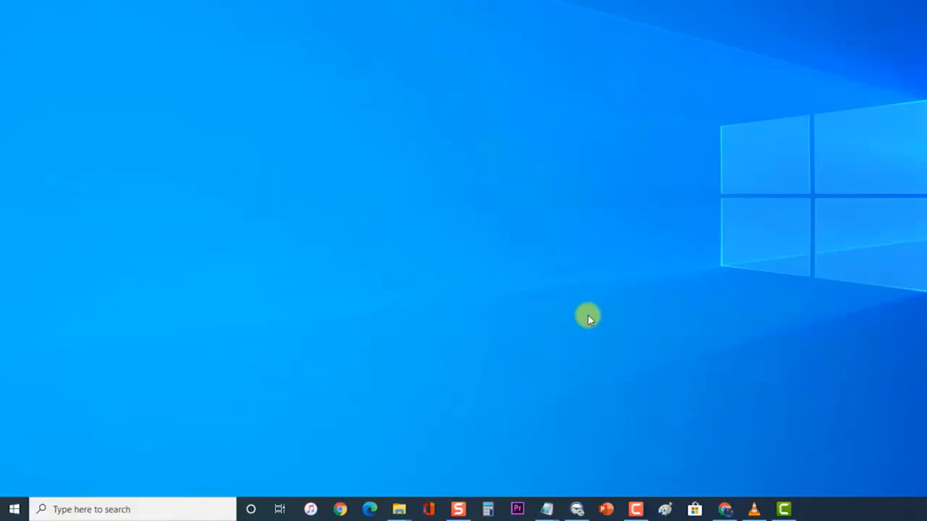